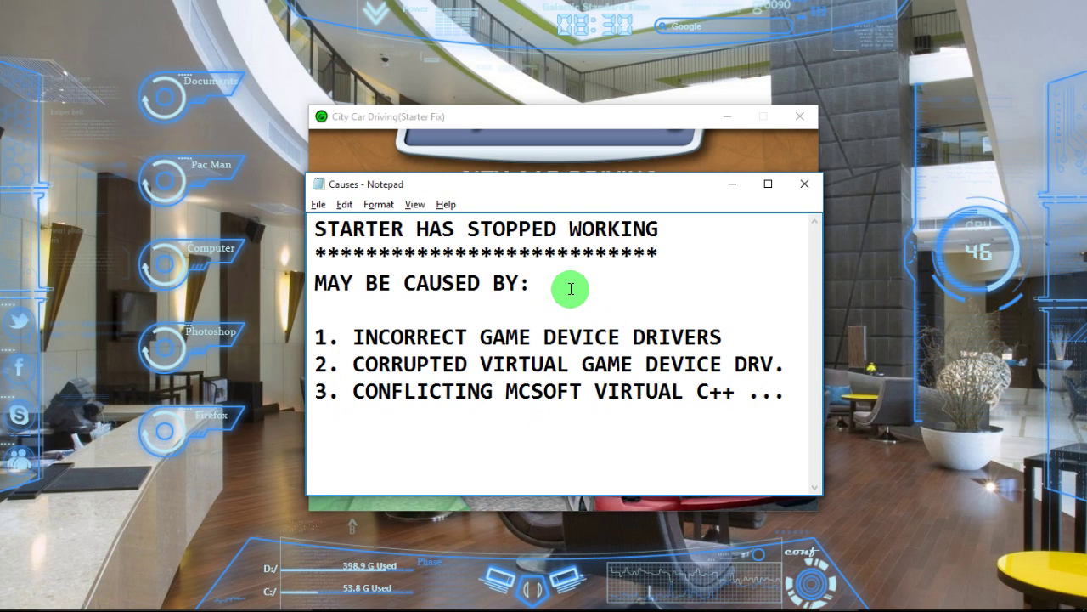
Step: Switch windows to bring the 'Causes - Notepad' note listing the starter crash causes to the front
key("alt+Tab")
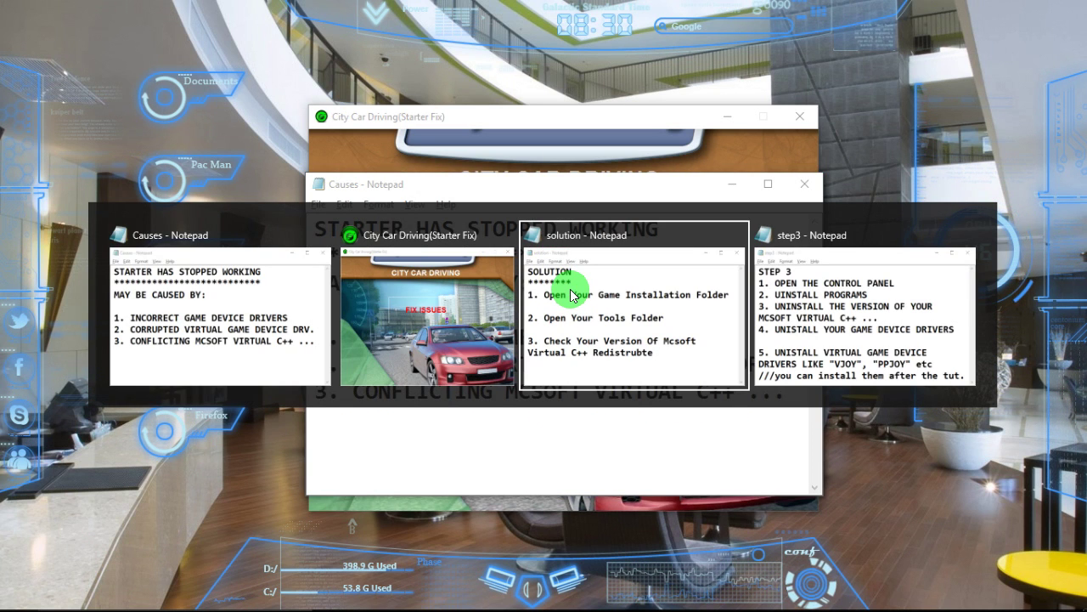
Step: Bring the 'solution - Notepad' note to the front and open a new File Explorer window
left_click(255, 336)
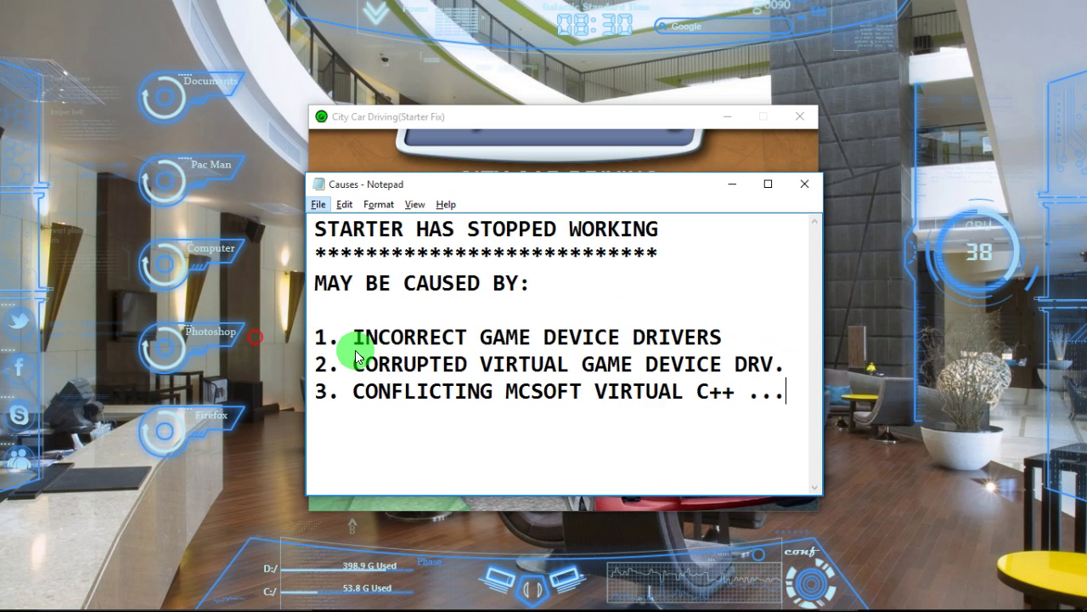
key("alt+Tab")
key("Tab")
key("Tab")
key("Tab")
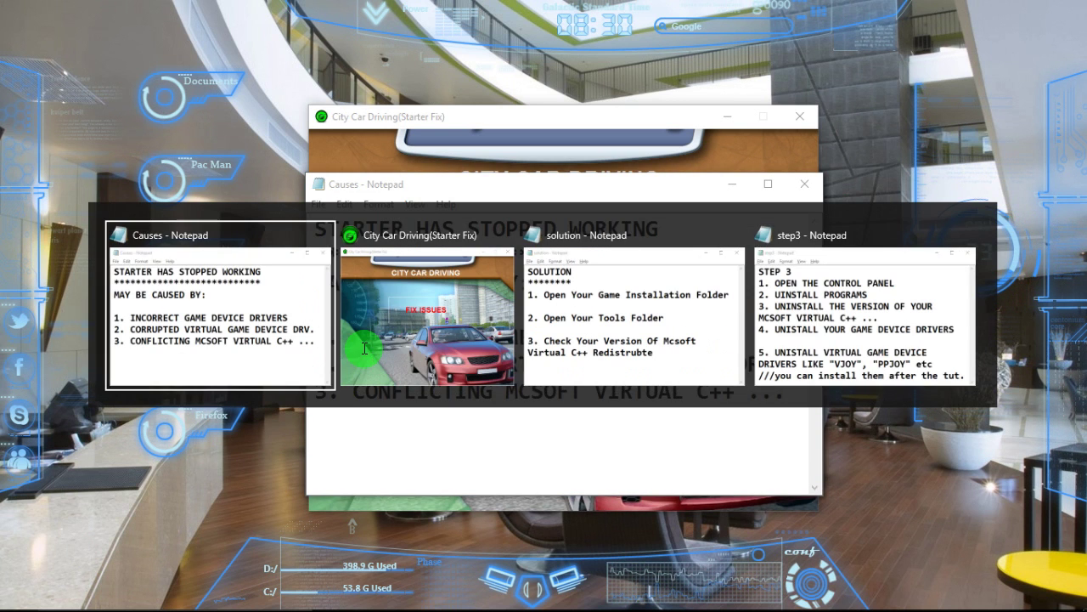
key("alt+Tab")
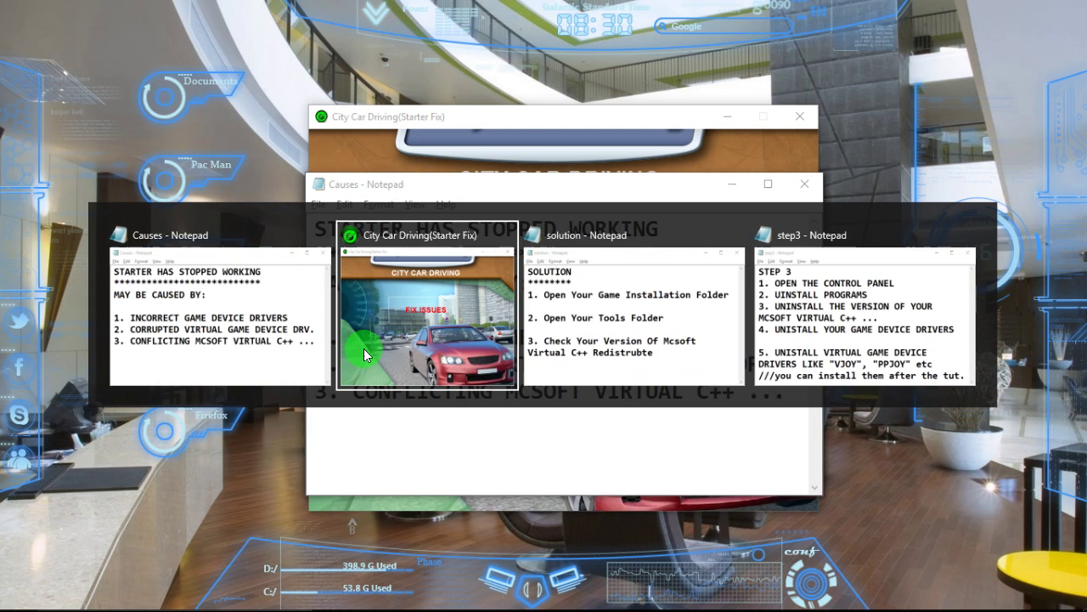
key("Tab")
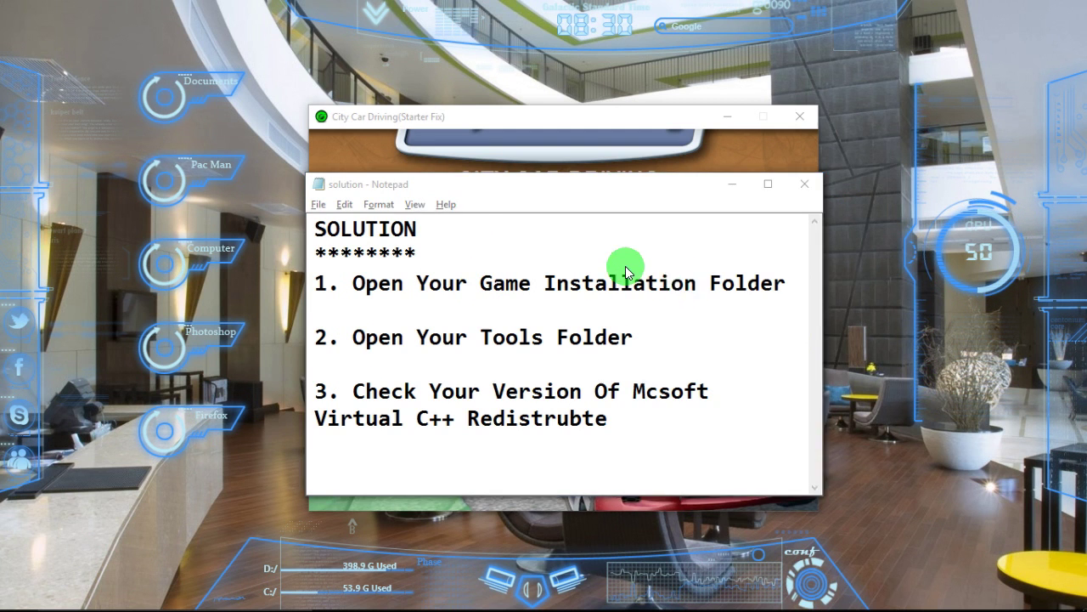
key("super+e")
Step: Browse to C:\Program Files\City Car Driving\tools beside the notes and select vcredist_2008_x86
scroll(531, 357, "down", 3)
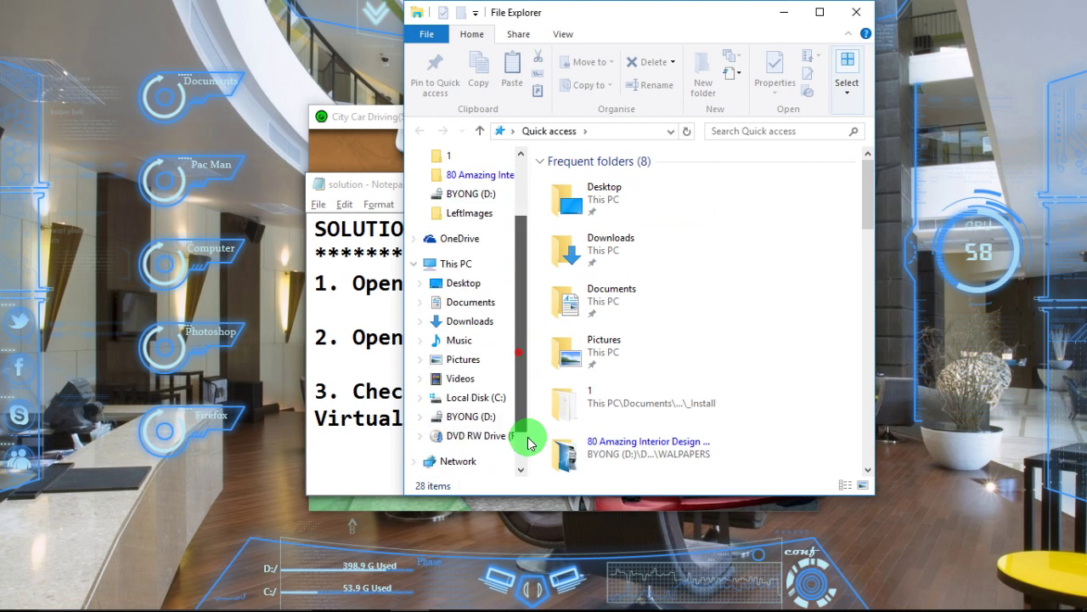
left_click(465, 359)
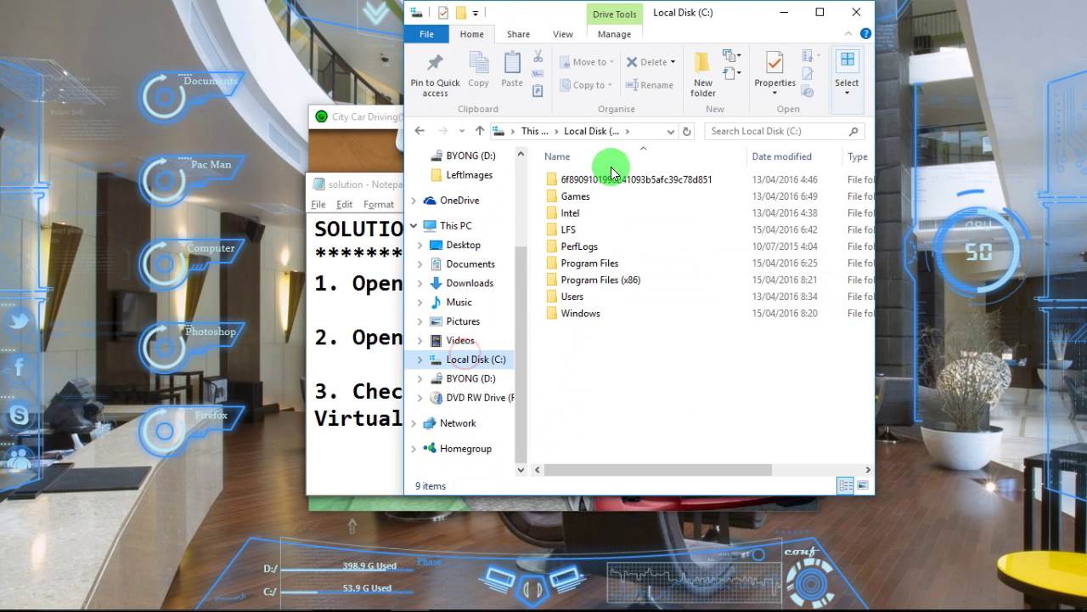
double_click(599, 262)
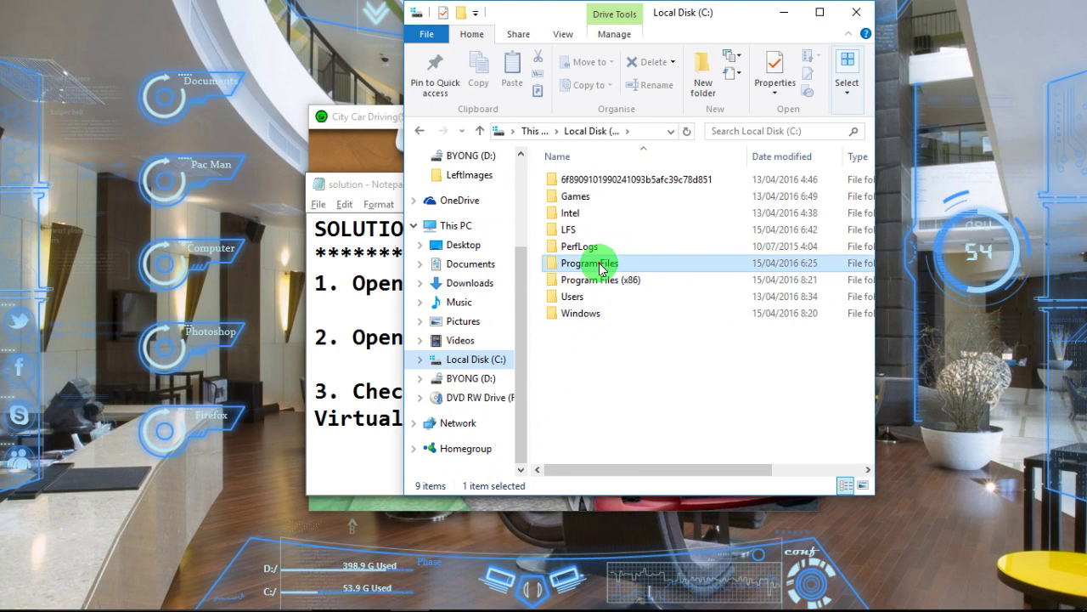
double_click(604, 180)
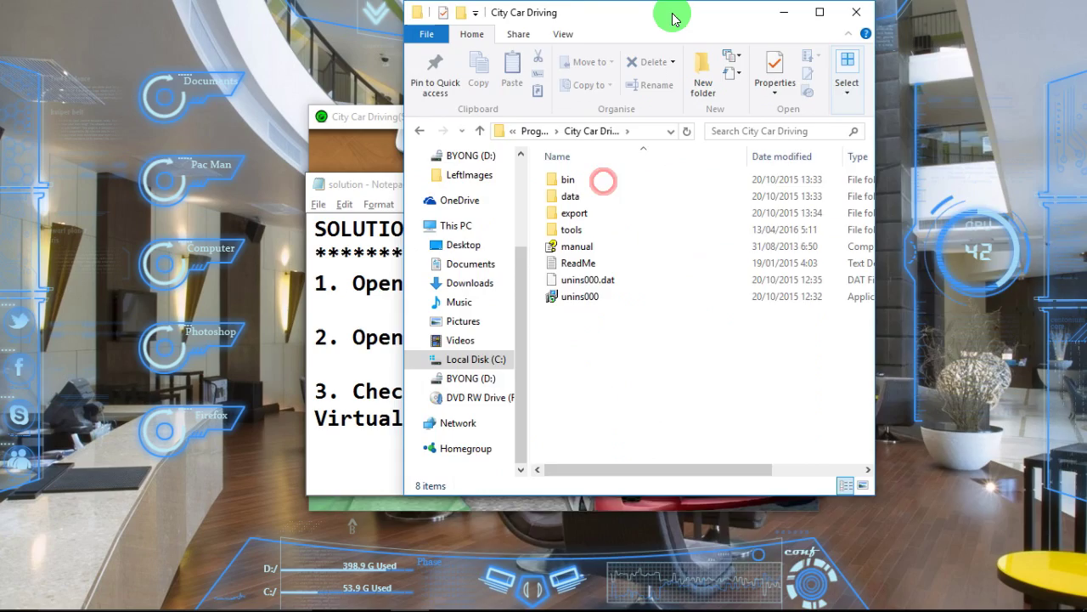
mouse_move(665, 12)
left_mouse_down()
mouse_move(903, 80)
mouse_move(822, 64)
mouse_move(959, 65)
mouse_move(728, 59)
left_mouse_up()
left_click_drag(972, 206, 756, 207)
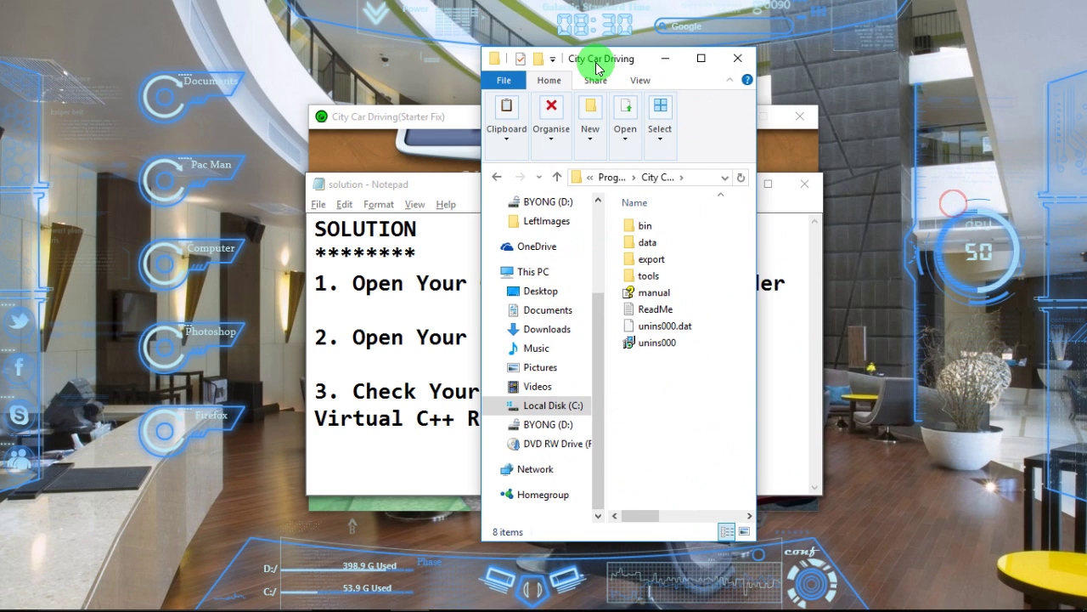
left_click_drag(597, 58, 916, 81)
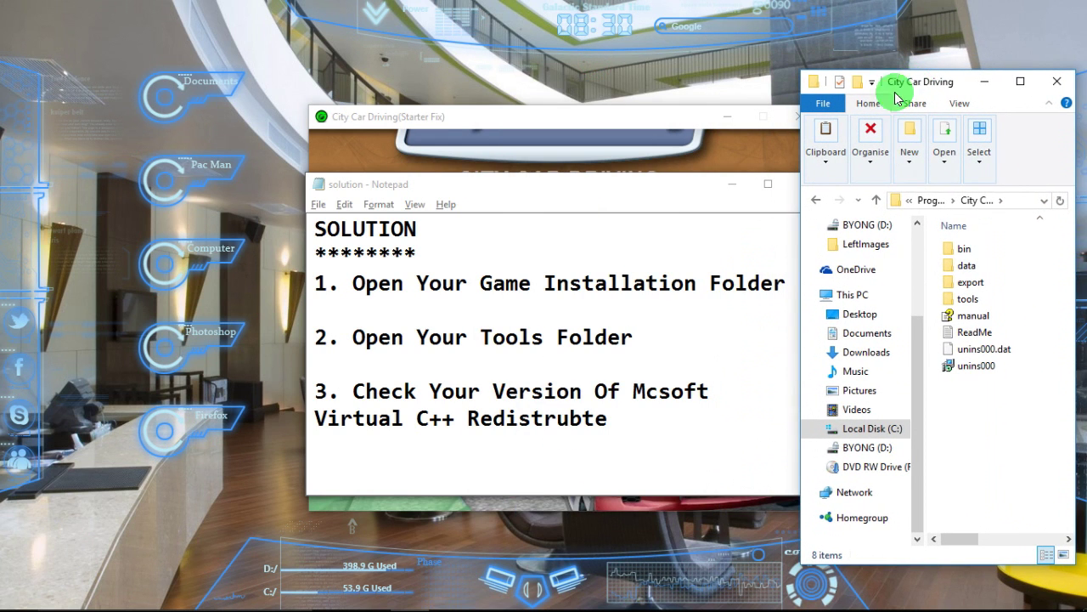
double_click(969, 299)
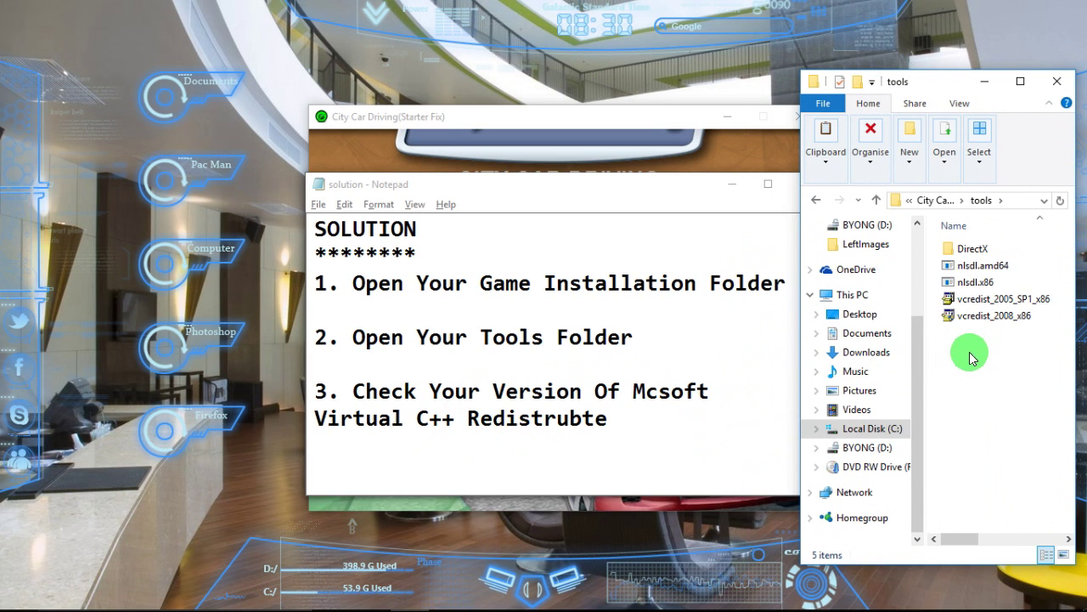
left_click(999, 315)
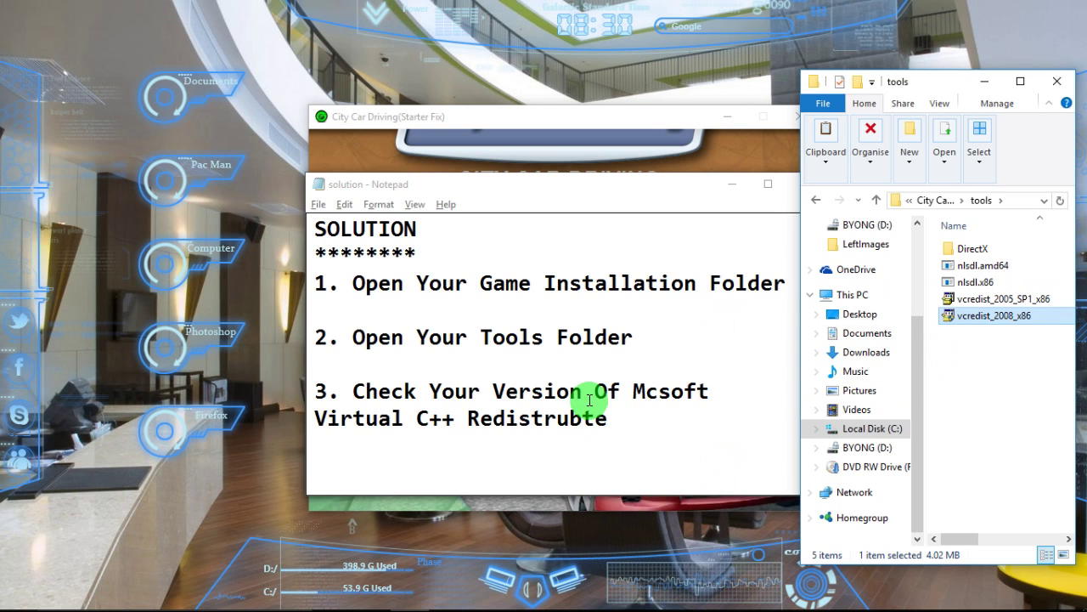
Step: Close File Explorer and bring the Step 3 note to the front
left_click(1057, 83)
key("alt+Tab")
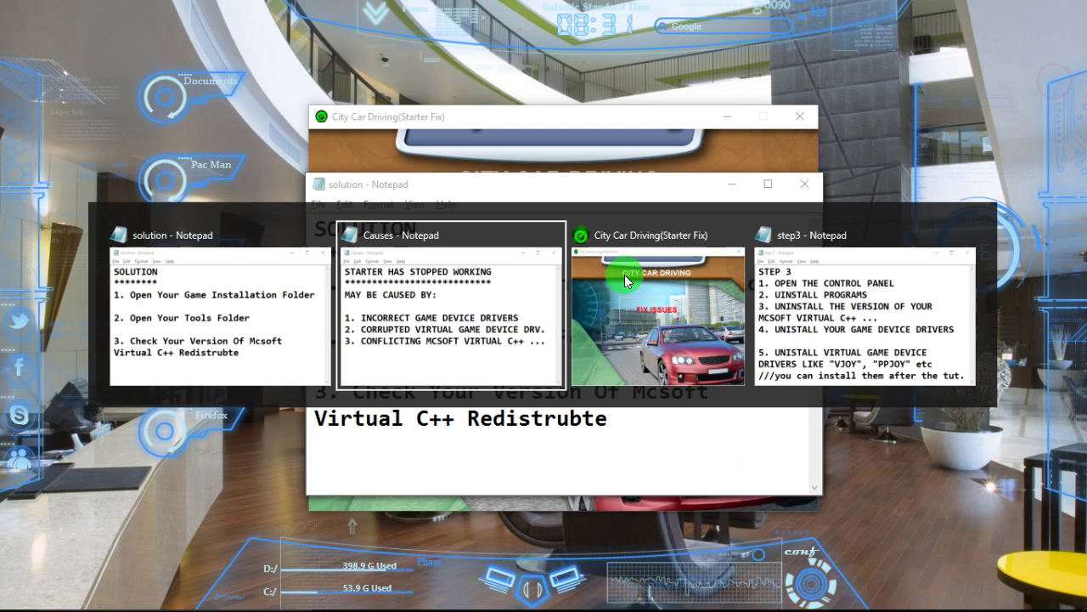
key("alt+Tab")
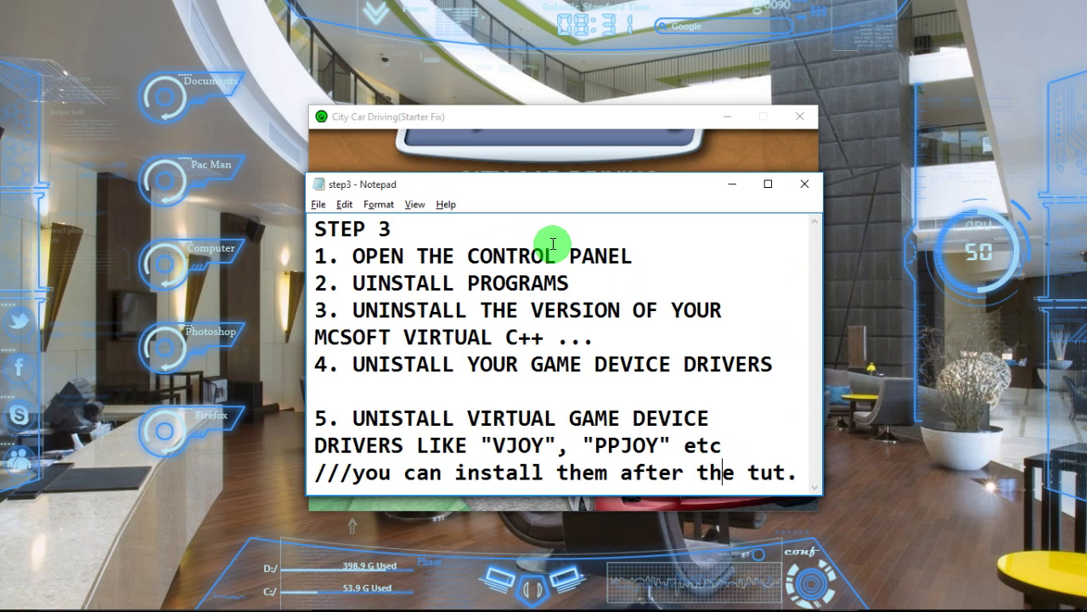
Step: Launch Control Panel via search for 'control' and open the installed programs list beside the notes
key("super")
type("contro")
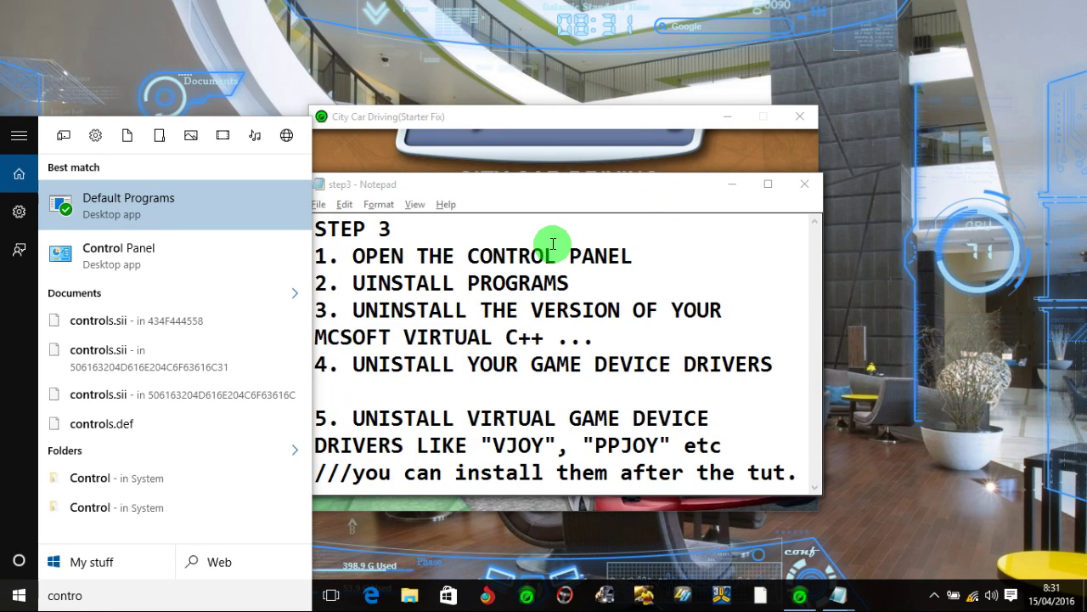
type("l Panel")
key("Return")
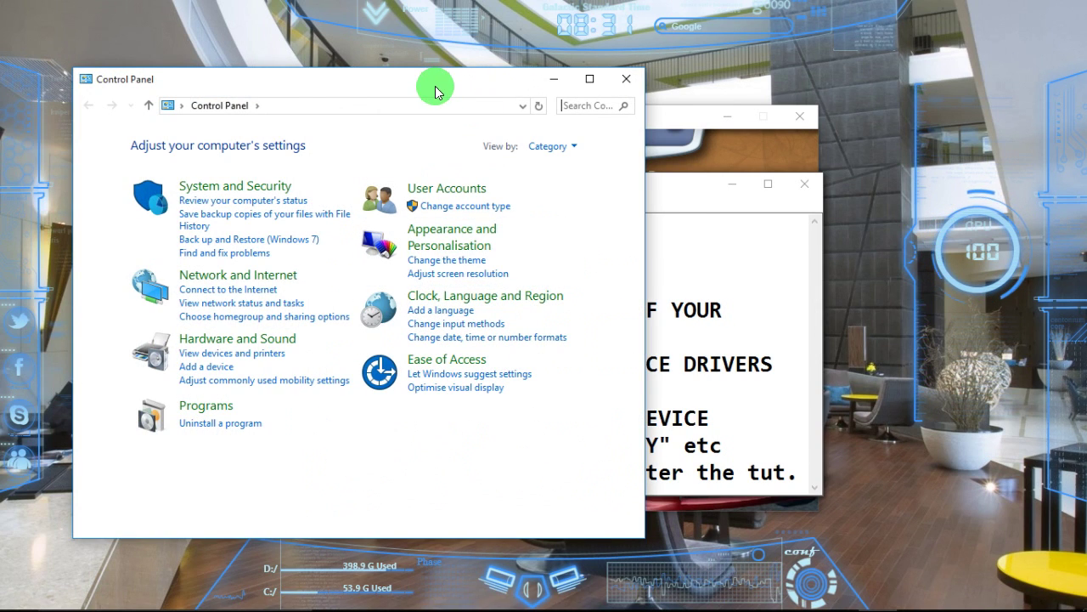
mouse_move(435, 86)
left_mouse_down()
mouse_move(818, 102)
mouse_move(672, 145)
mouse_move(770, 296)
mouse_move(992, 76)
mouse_move(1023, 82)
mouse_move(790, 28)
left_mouse_up()
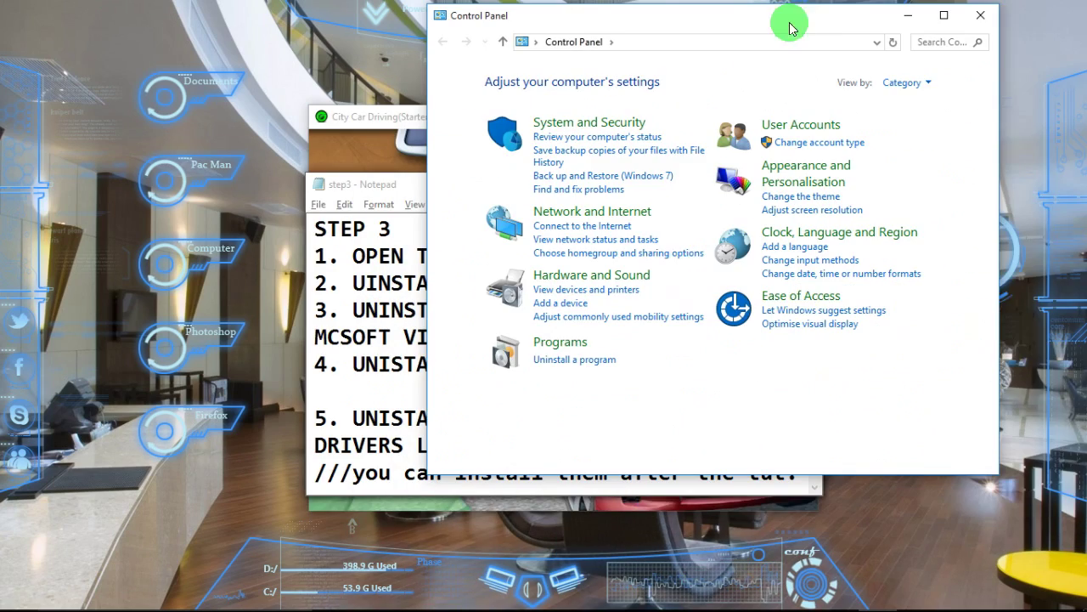
left_click(576, 363)
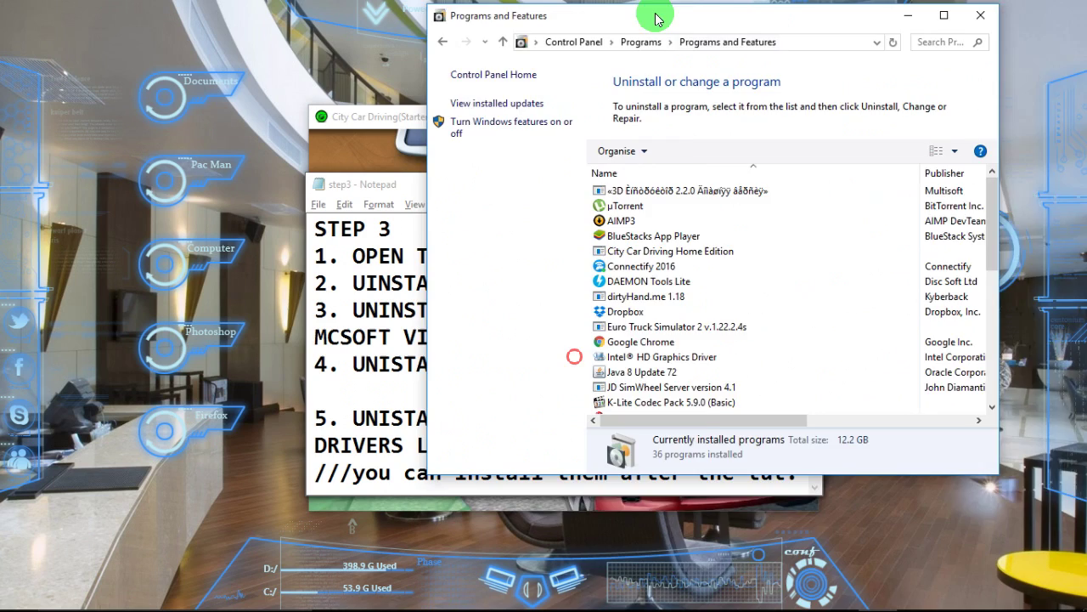
mouse_move(656, 19)
left_mouse_down()
mouse_move(818, 151)
mouse_move(847, 320)
mouse_move(941, 331)
mouse_move(946, 316)
mouse_move(874, 235)
mouse_move(922, 230)
mouse_move(731, 121)
mouse_move(646, 113)
left_mouse_up()
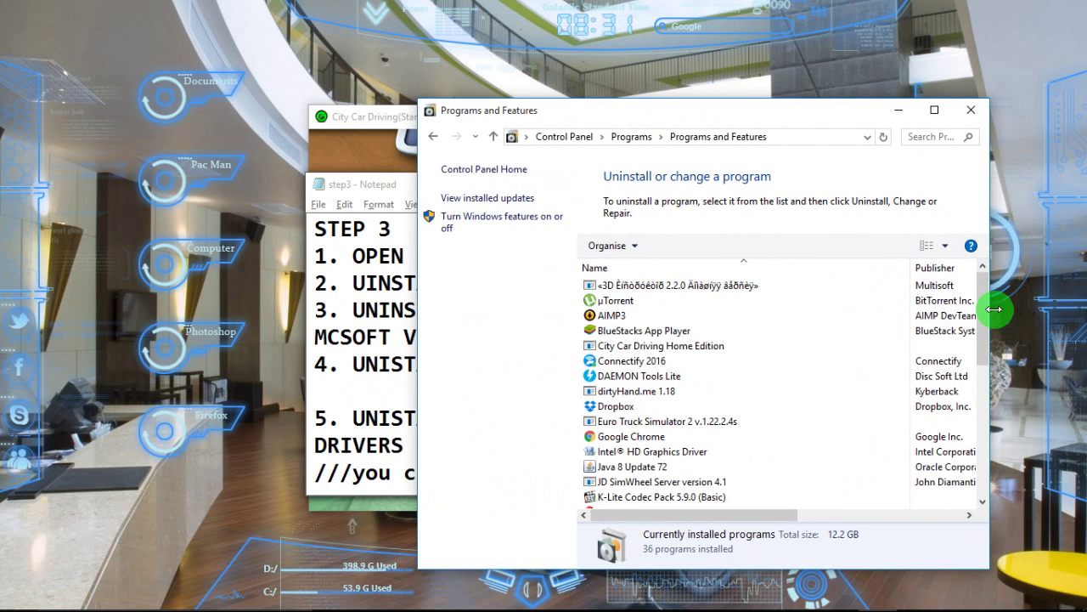
left_click_drag(981, 299, 992, 385)
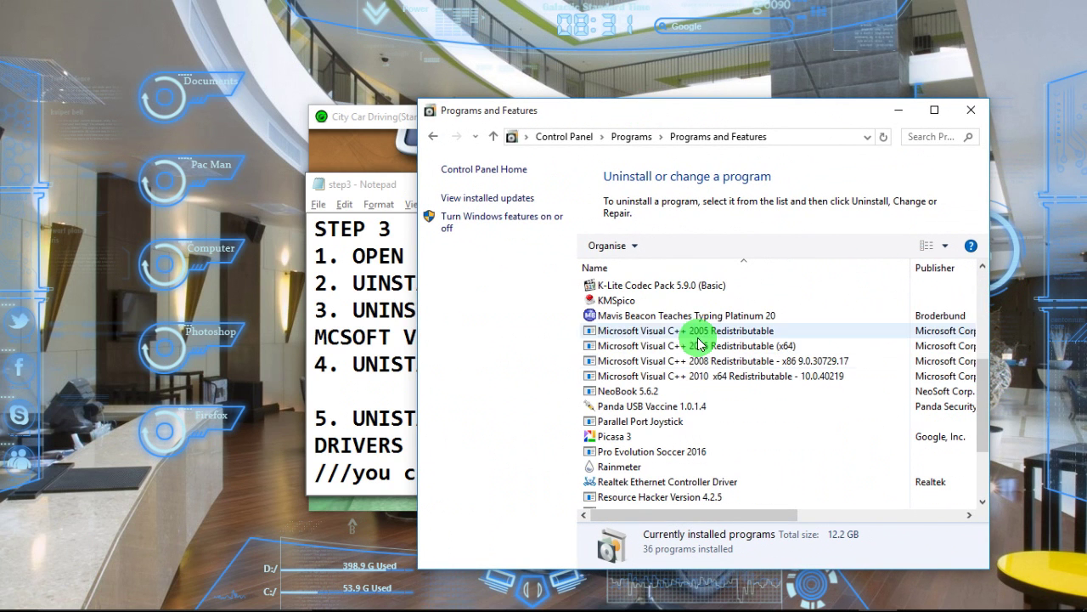
Step: Compare the Visual C++ 2005 x64 and 2008 x86 redistributable entries, then close the list
left_click(650, 331)
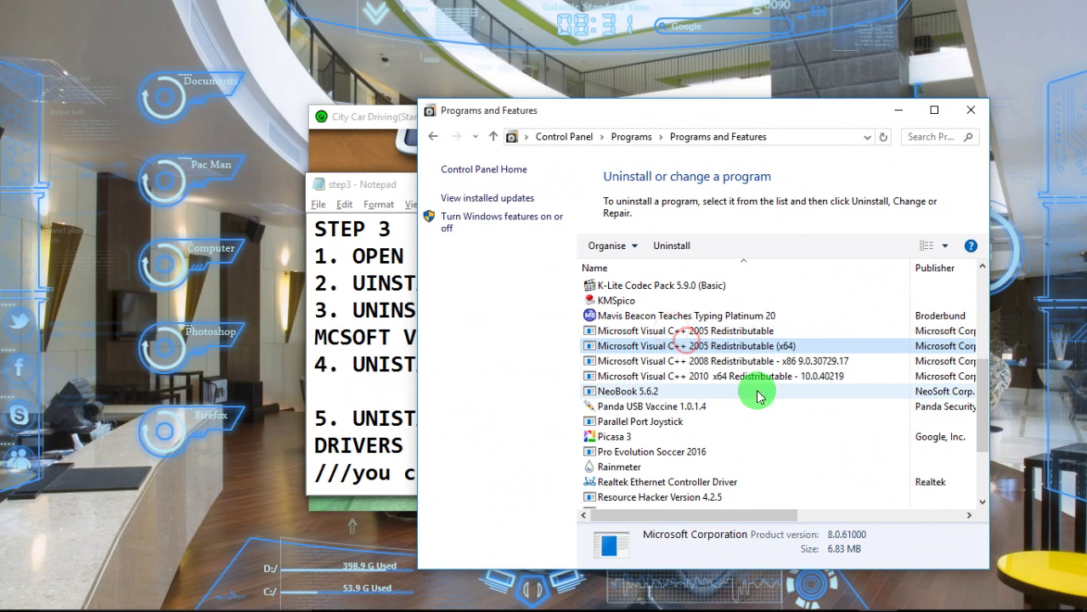
left_click(688, 361)
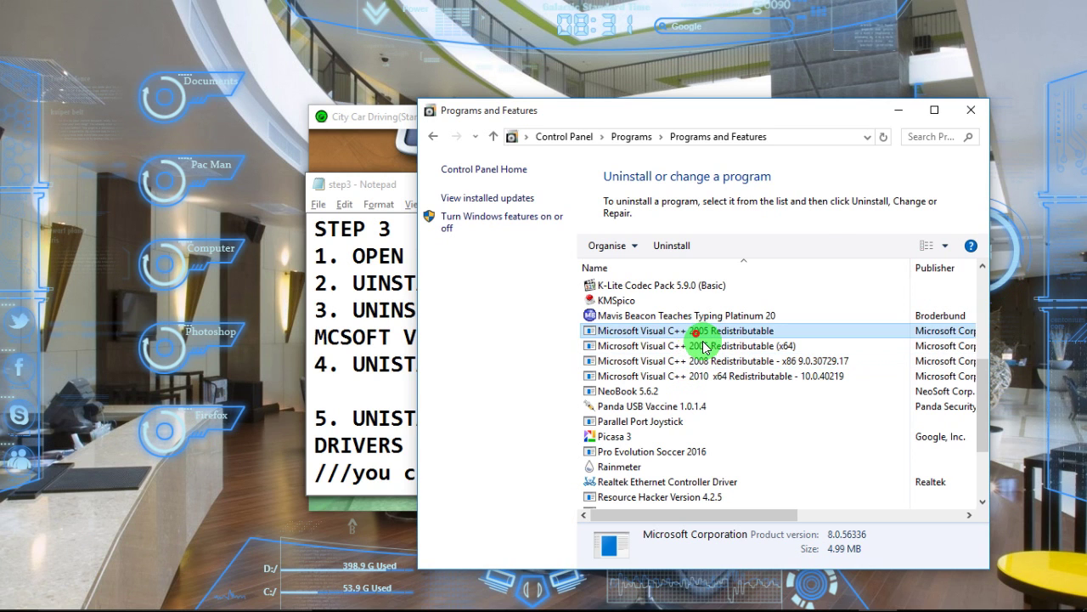
left_click(711, 361)
left_click(714, 331)
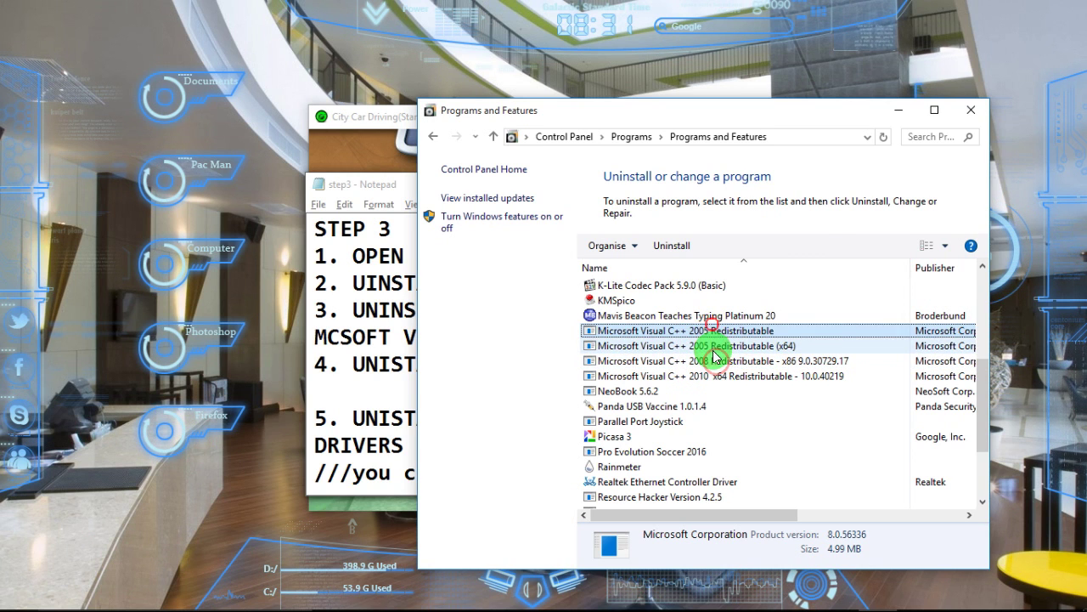
left_click(712, 360)
left_click(697, 328)
left_click(710, 360)
left_click(697, 328)
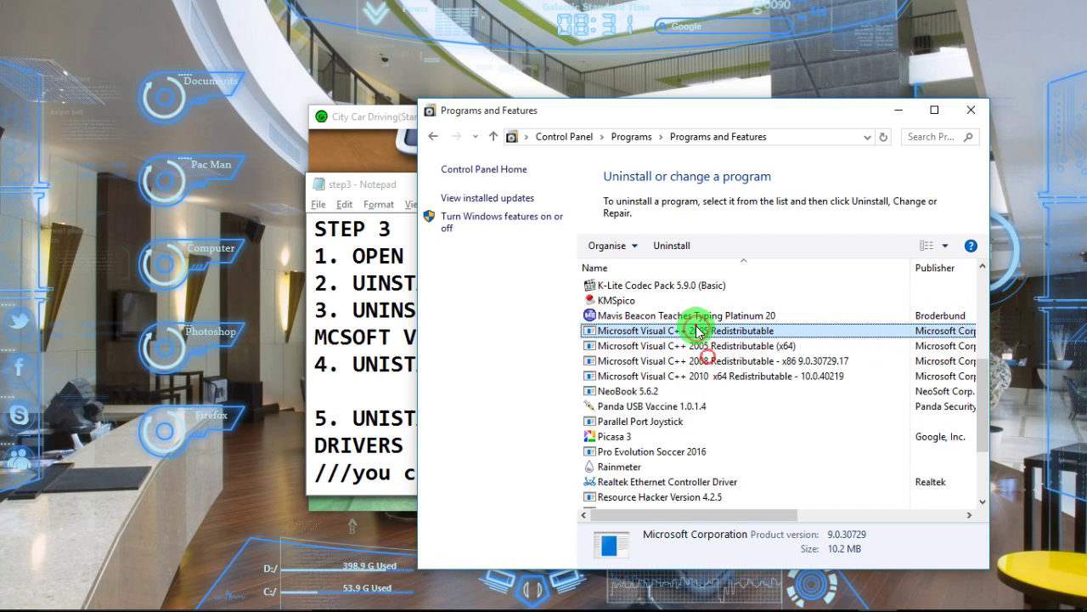
left_click(710, 360)
left_click(697, 328)
left_click(710, 360)
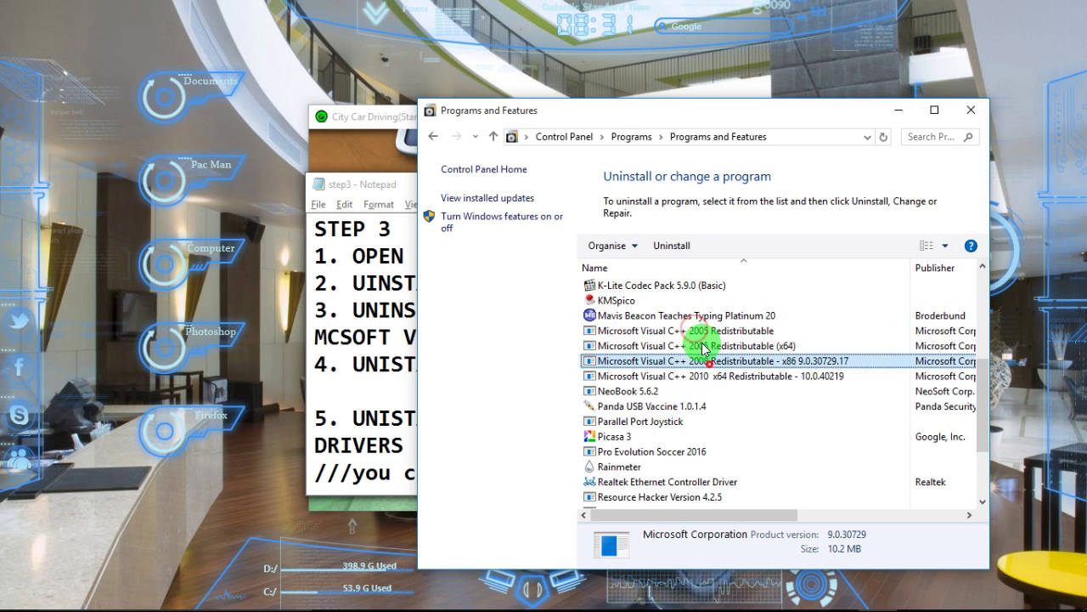
left_click(697, 330)
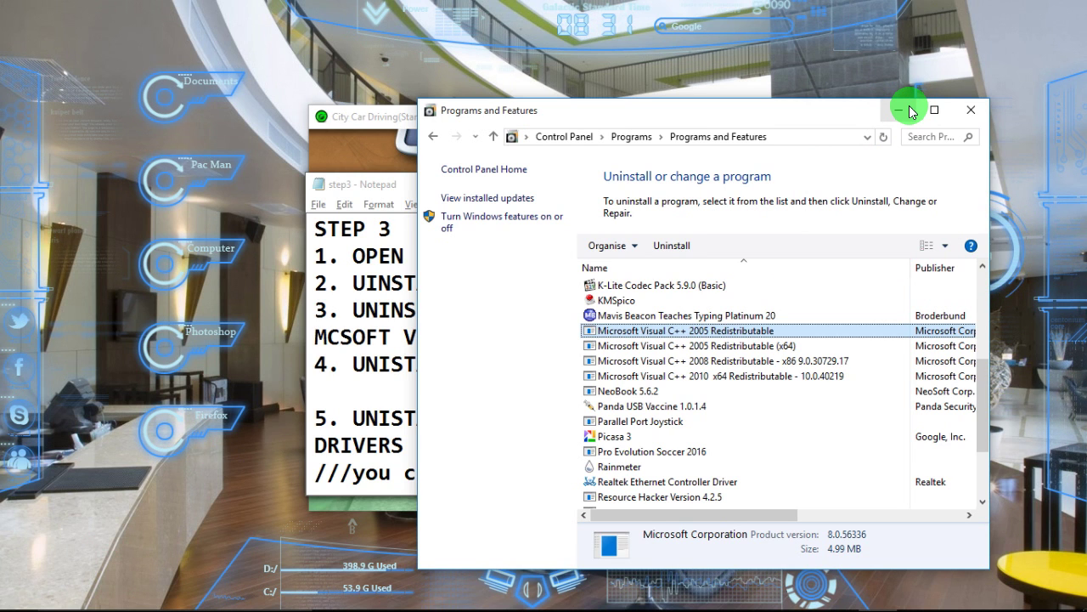
left_click(979, 111)
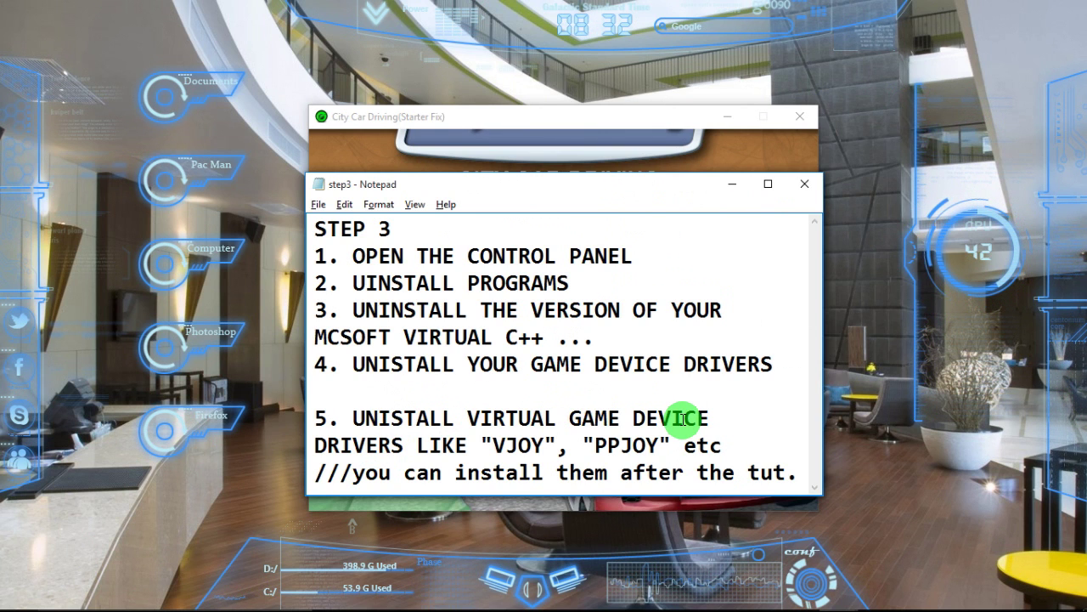
Step: Reopen Programs and Features via Run 'cont', select the vJoy Device Driver entry, then close it
key("super+r")
type("cont")
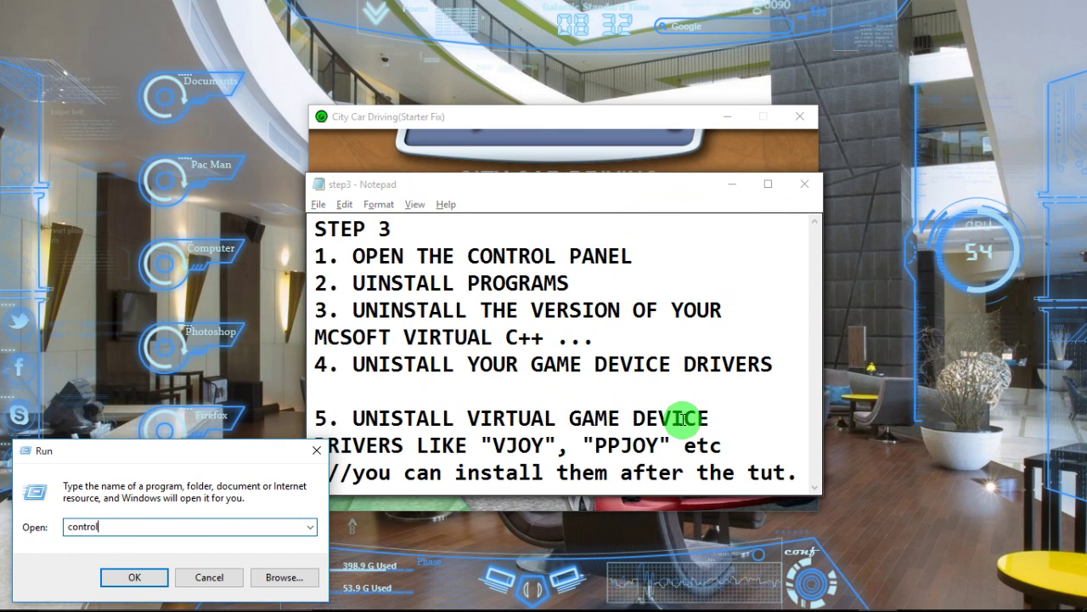
key("Return")
left_click(594, 480)
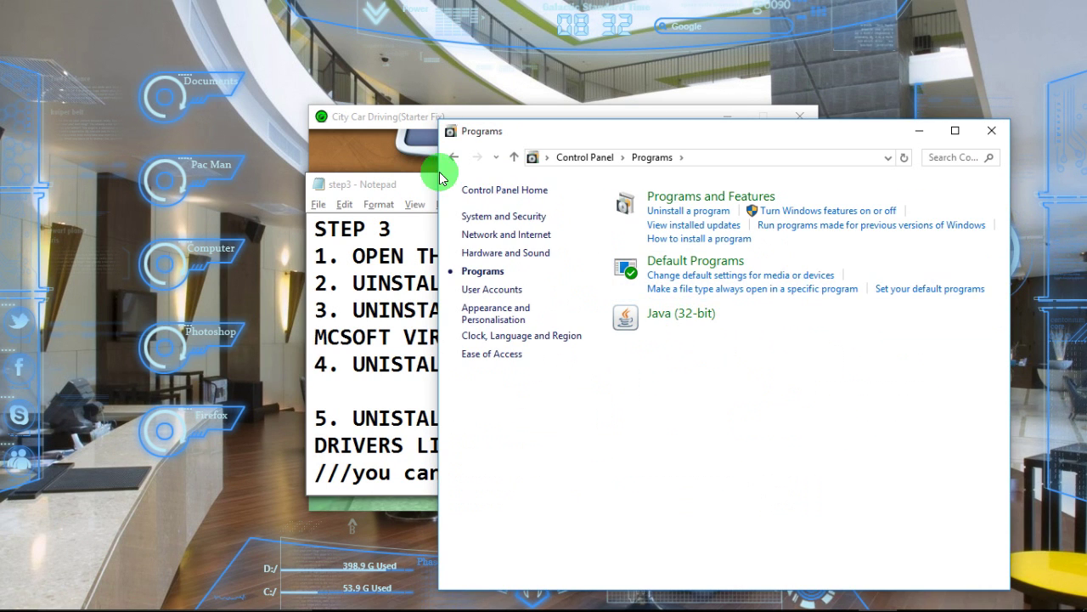
left_click(674, 212)
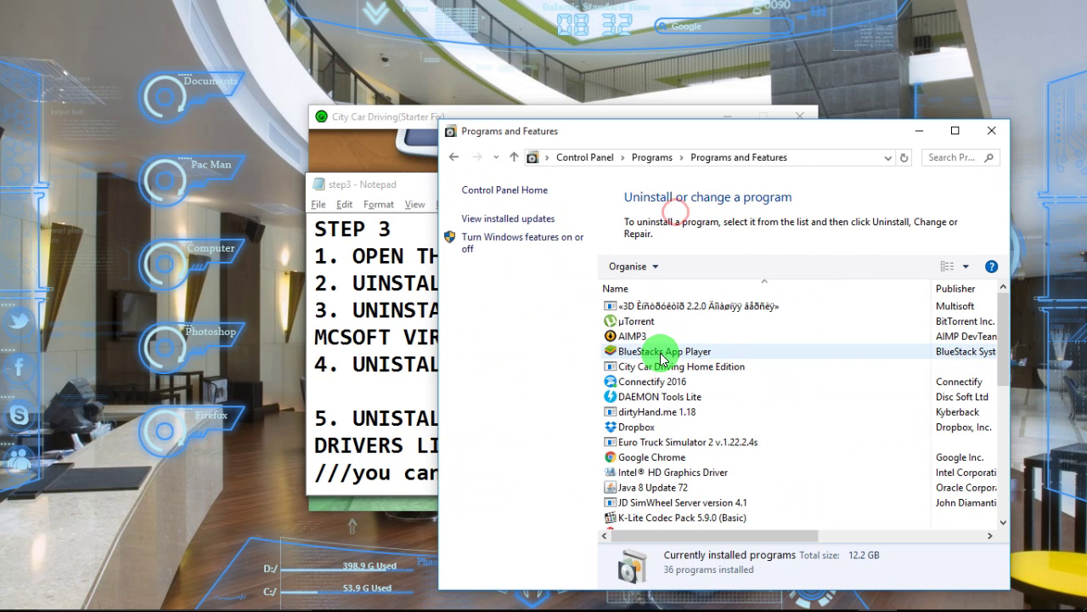
left_click(661, 352)
key("v")
left_click(647, 473)
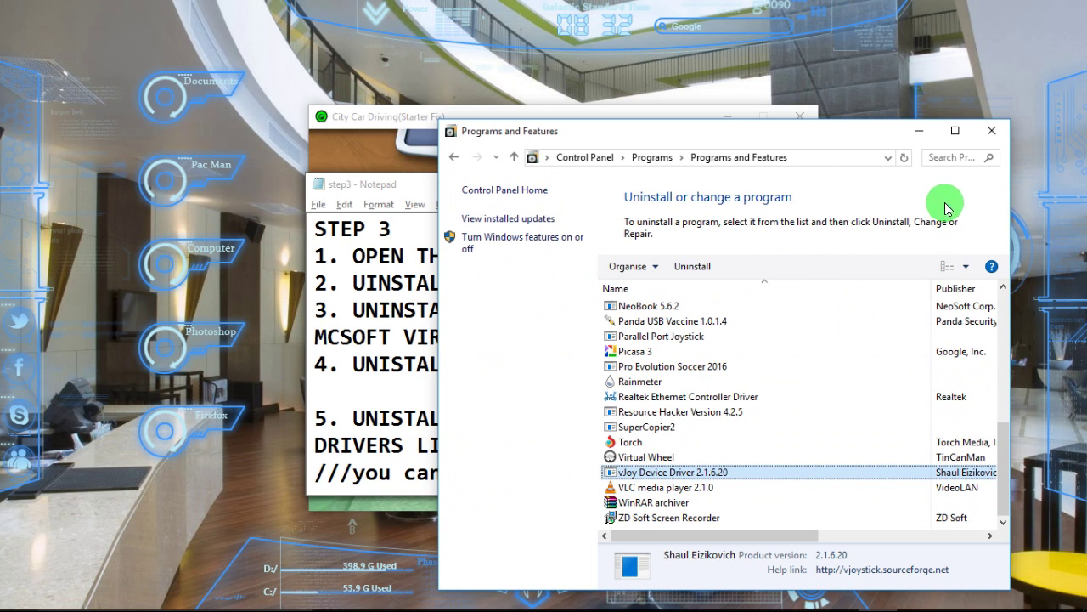
left_click(995, 133)
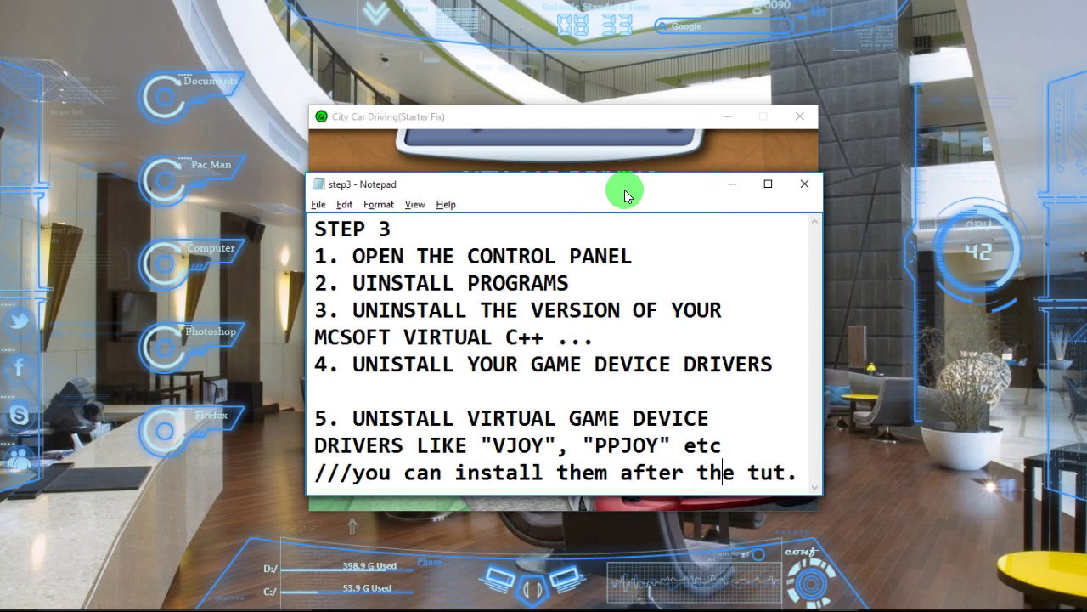
Step: Close both notes and run the Starter Fix FIX ISSUES wizard through to its restart-PC message
left_click(803, 184)
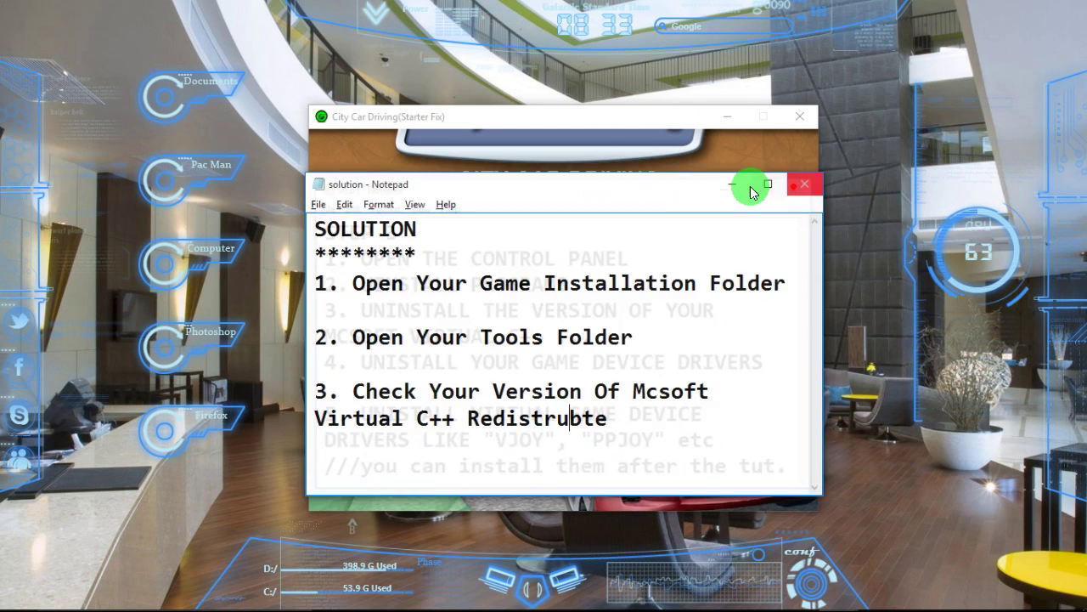
left_click(797, 186)
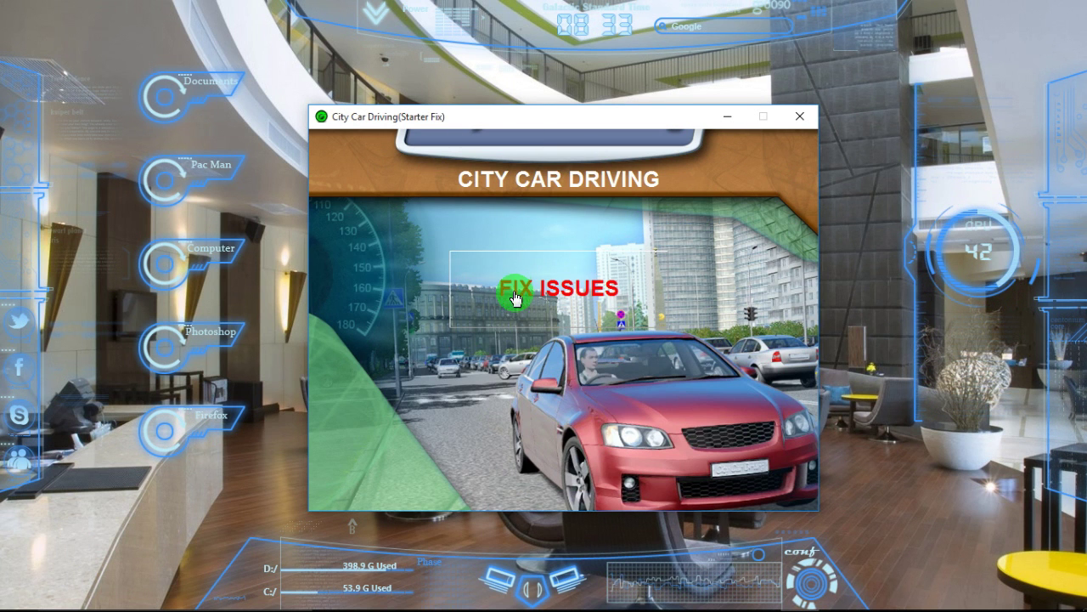
left_click(576, 289)
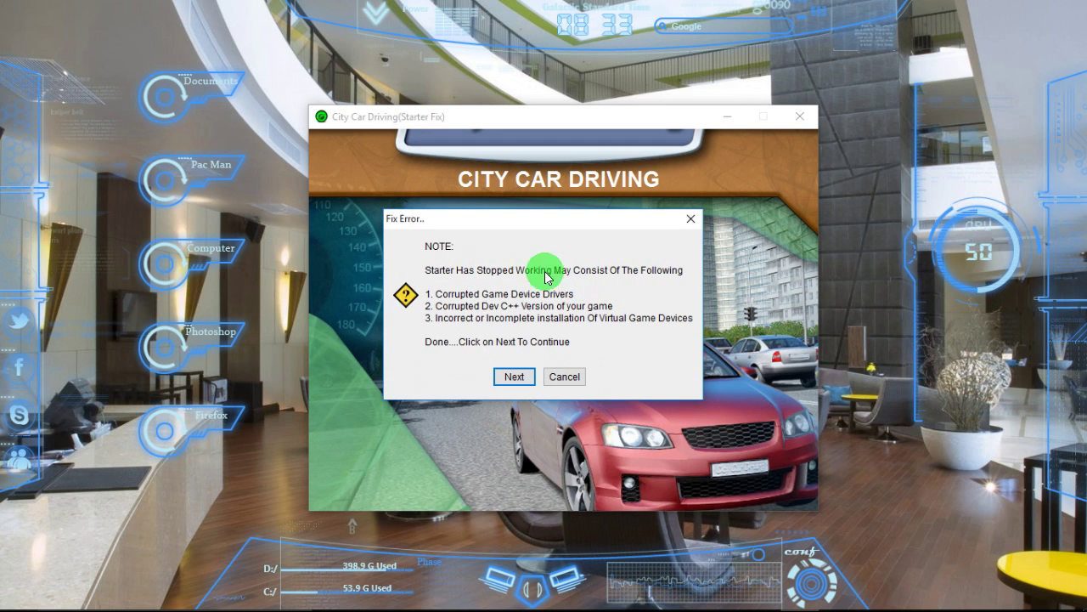
left_click(529, 380)
left_click(512, 365)
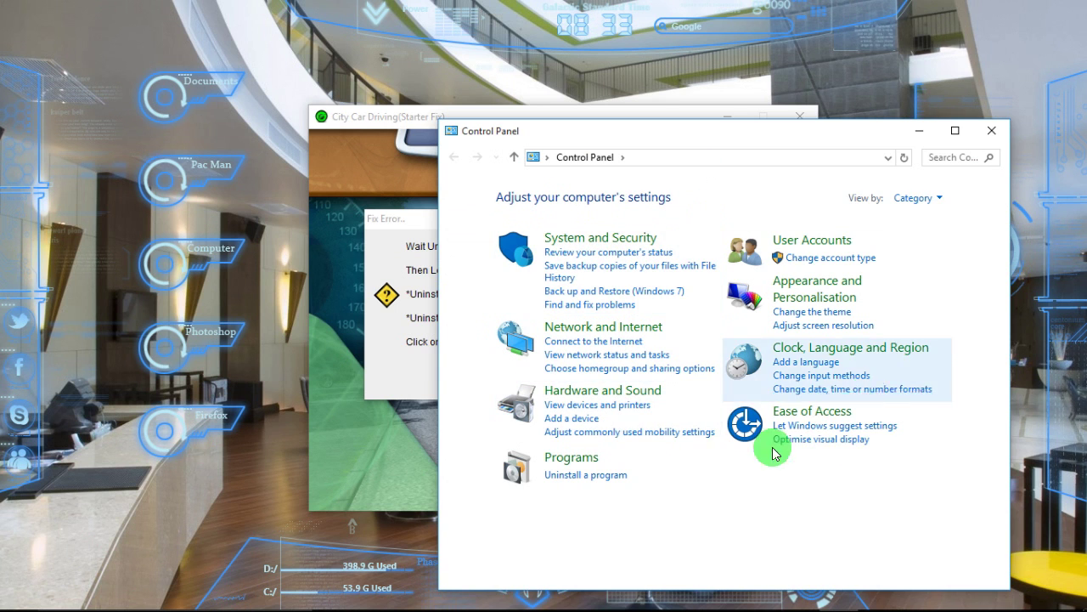
left_click(618, 477)
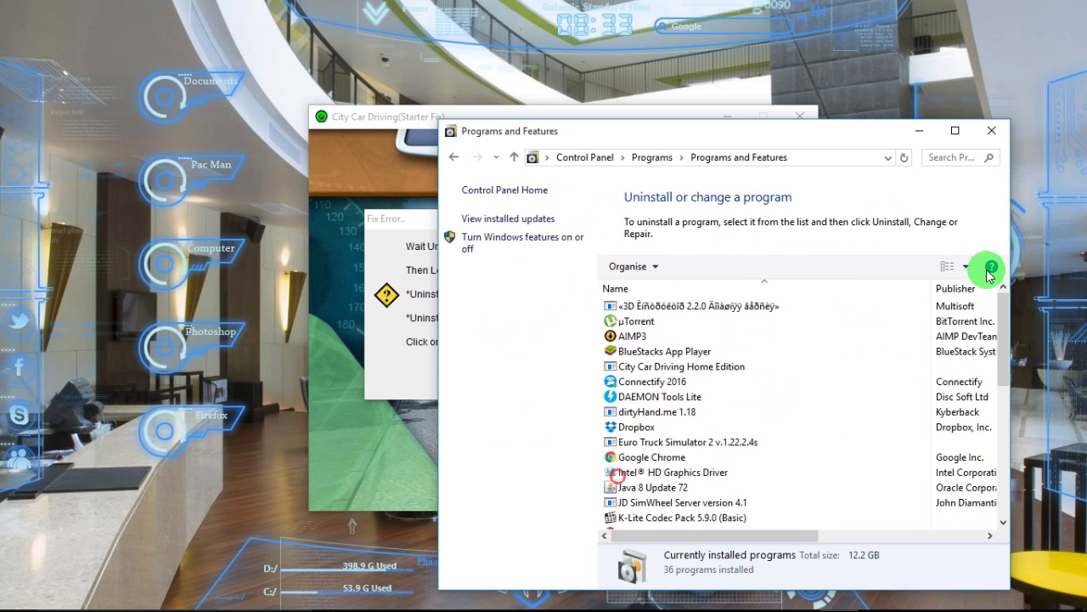
left_click(987, 128)
left_click(489, 384)
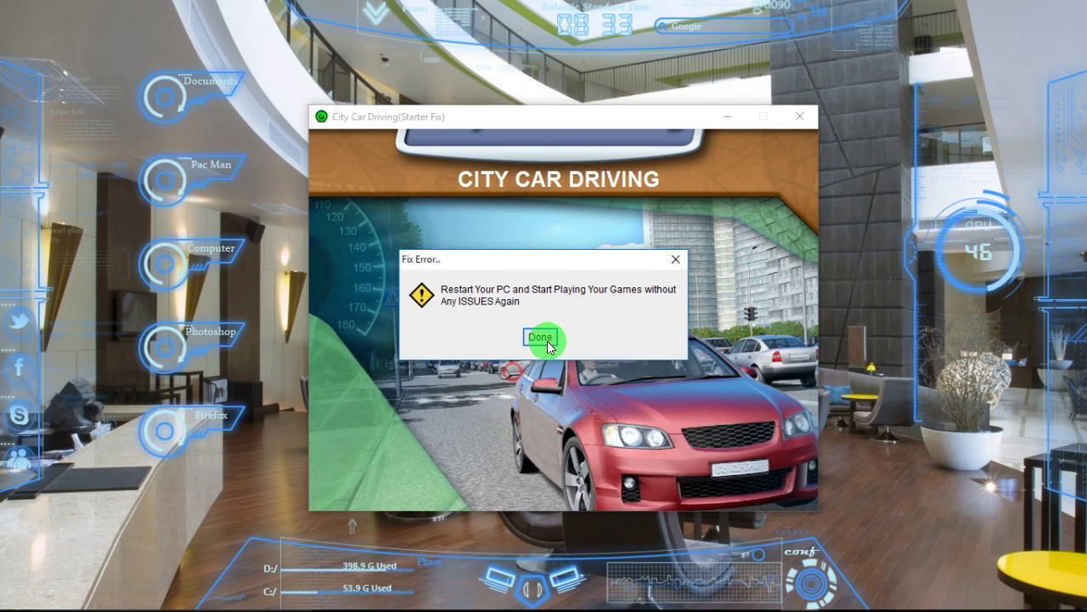